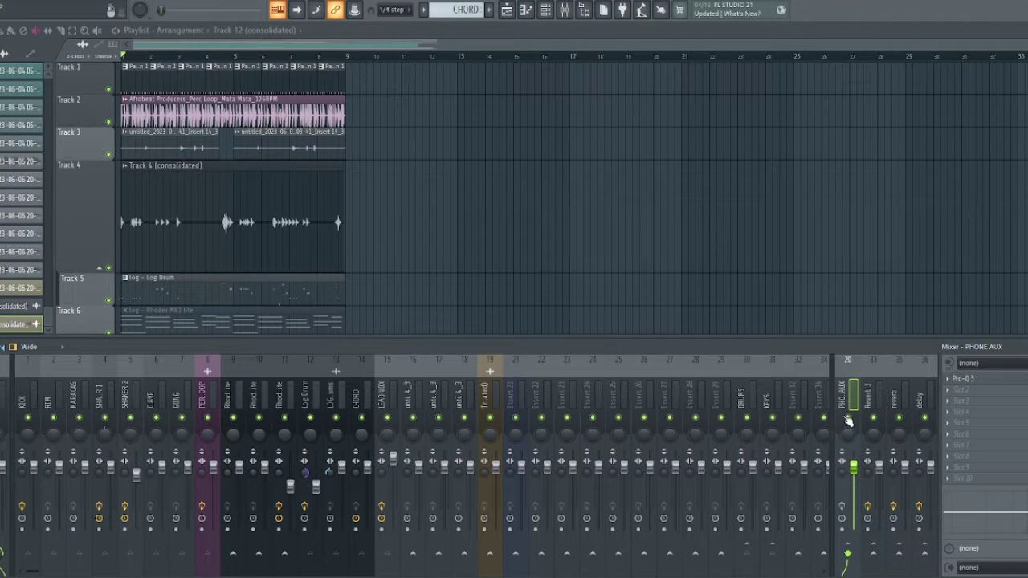
- Open the PHONE AUX Pro-Q 3, move it aside, inspect the low-cut band, then close it
{"action": "left_click", "coordinate": [974, 379]}
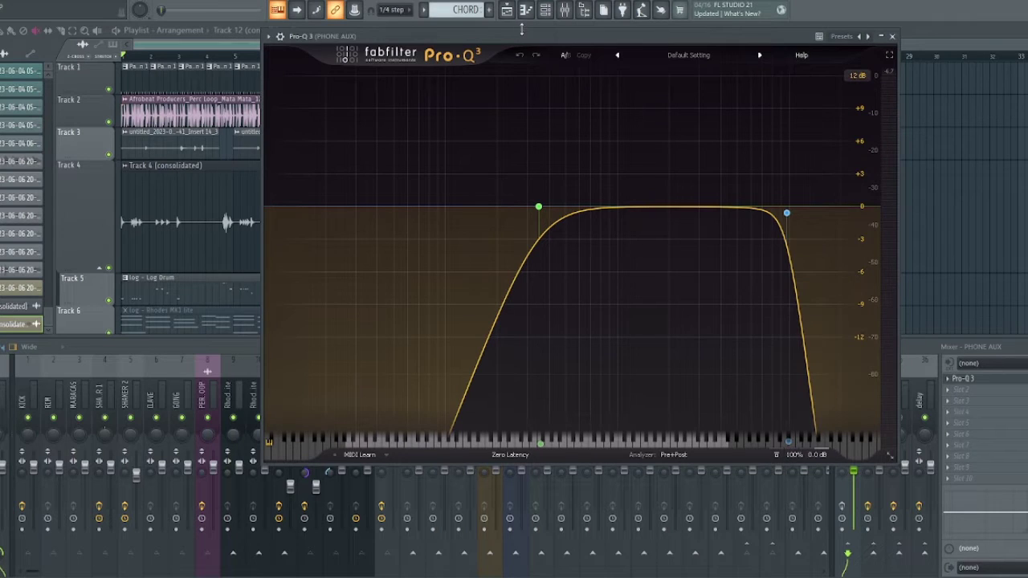
{"action": "left_click_drag", "start_coordinate": [578, 36], "coordinate": [512, 103]}
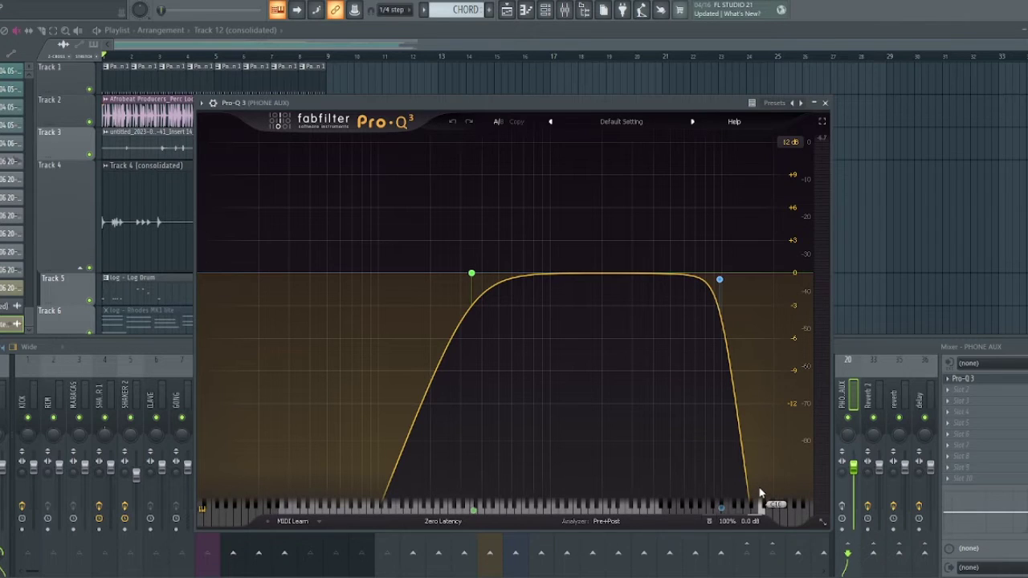
{"action": "left_click", "coordinate": [471, 274]}
{"action": "key", "text": "Escape"}
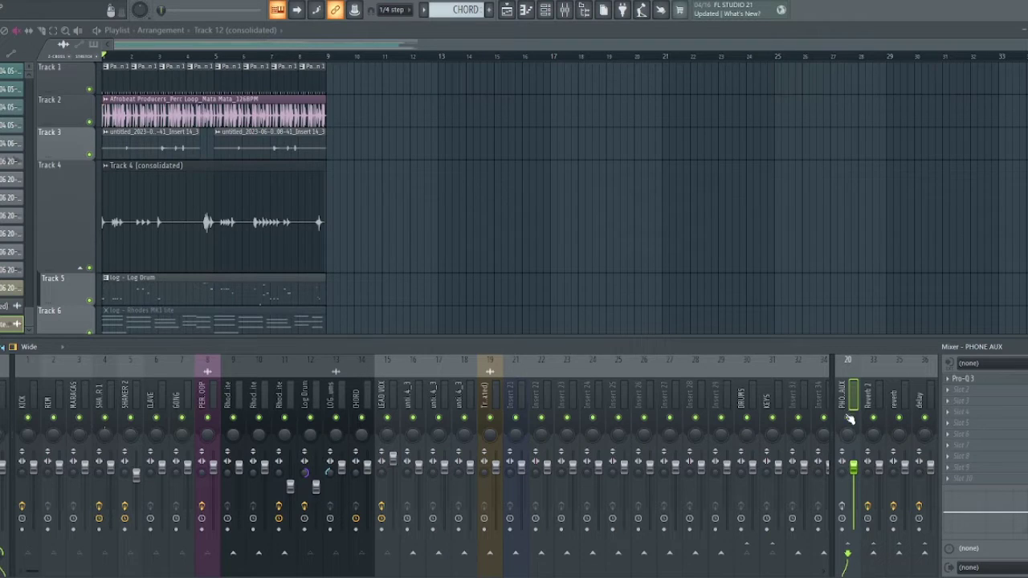
- Open Insert 21's options, dismiss them, and reselect the PHONE AUX track
{"action": "left_click", "coordinate": [512, 400]}
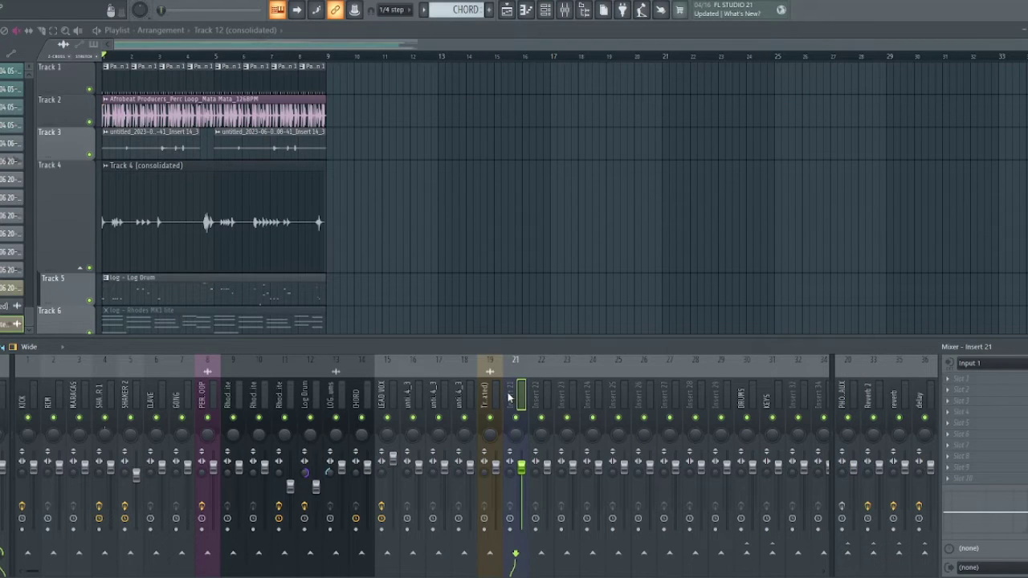
{"action": "right_click", "coordinate": [513, 401]}
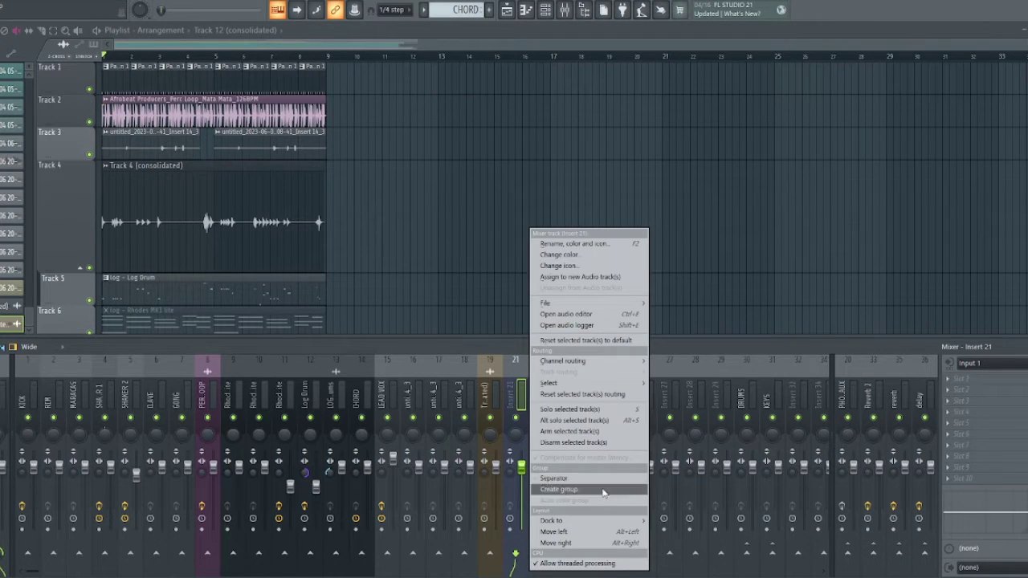
{"action": "mouse_move", "coordinate": [599, 520]}
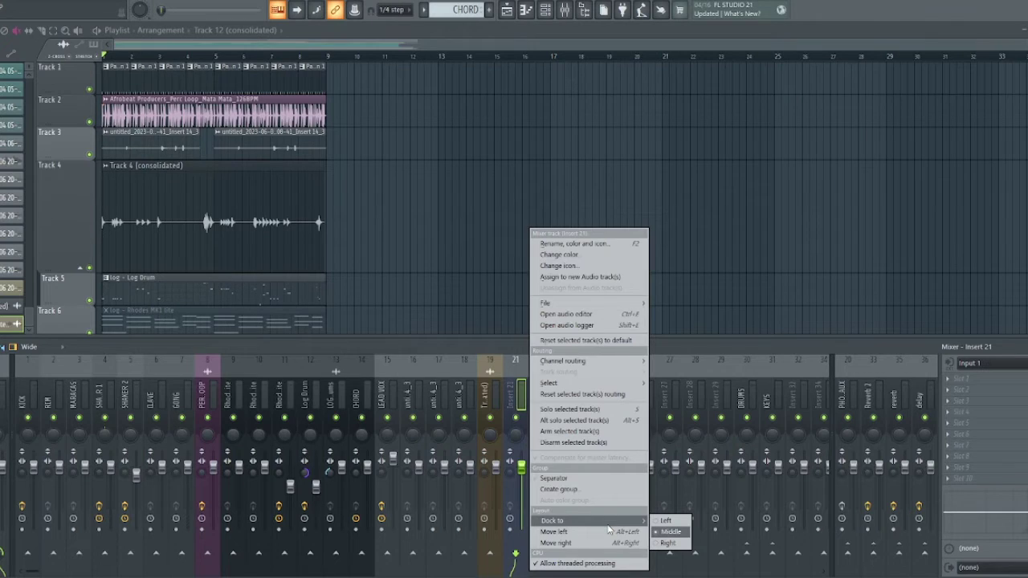
{"action": "left_click", "coordinate": [773, 356]}
{"action": "left_click", "coordinate": [842, 399]}
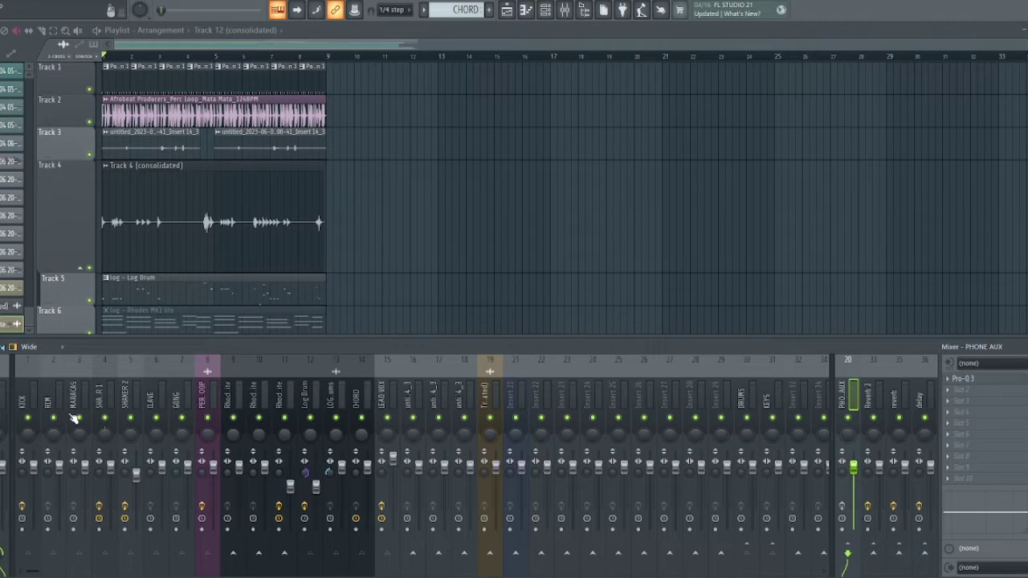
- Check the KICK, DRUMS, Log Drum and KEYS routing, then return to PHONE AUX
{"action": "left_click", "coordinate": [22, 403]}
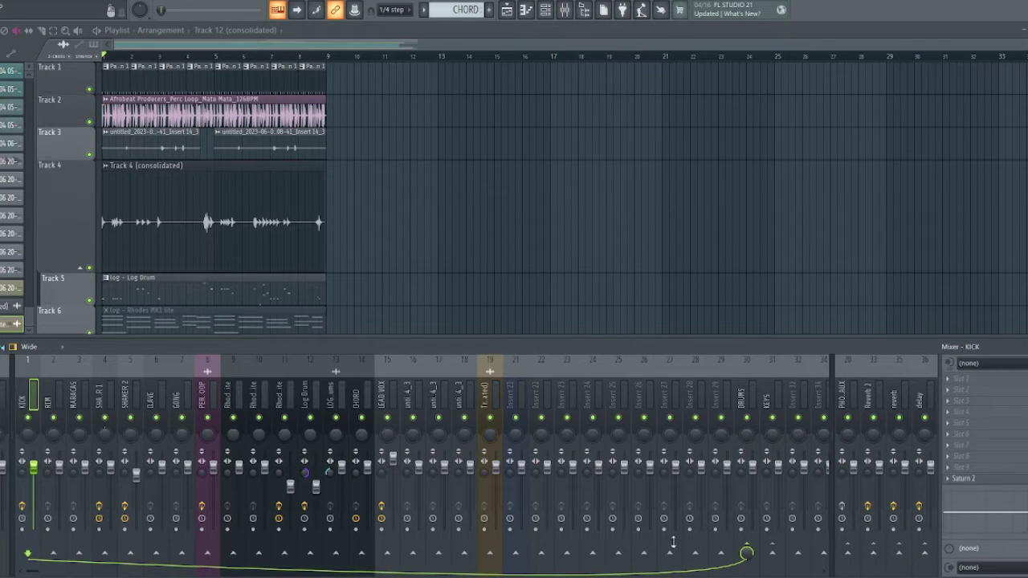
{"action": "left_click", "coordinate": [743, 405]}
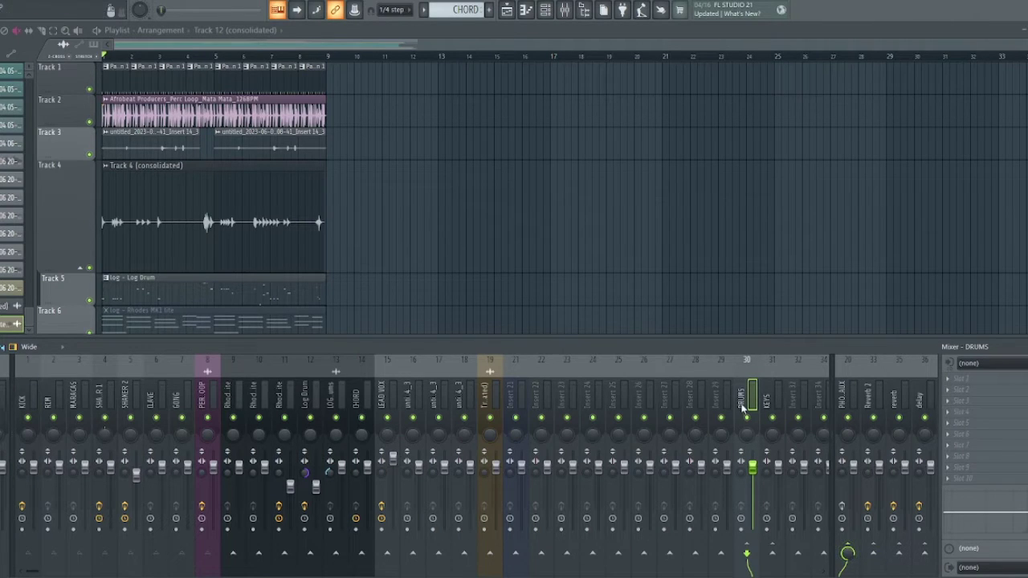
{"action": "left_click", "coordinate": [321, 404]}
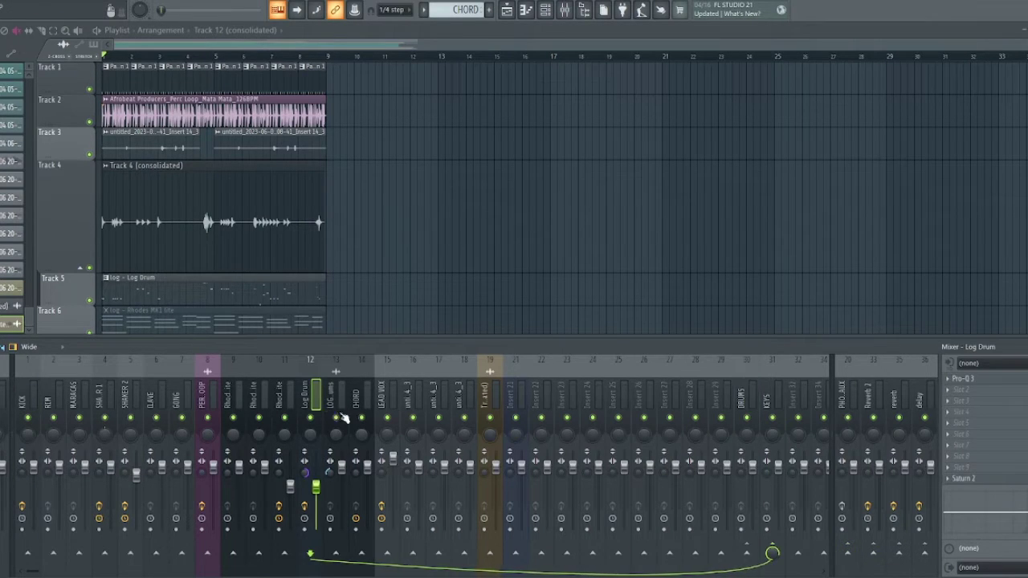
{"action": "left_click", "coordinate": [772, 402]}
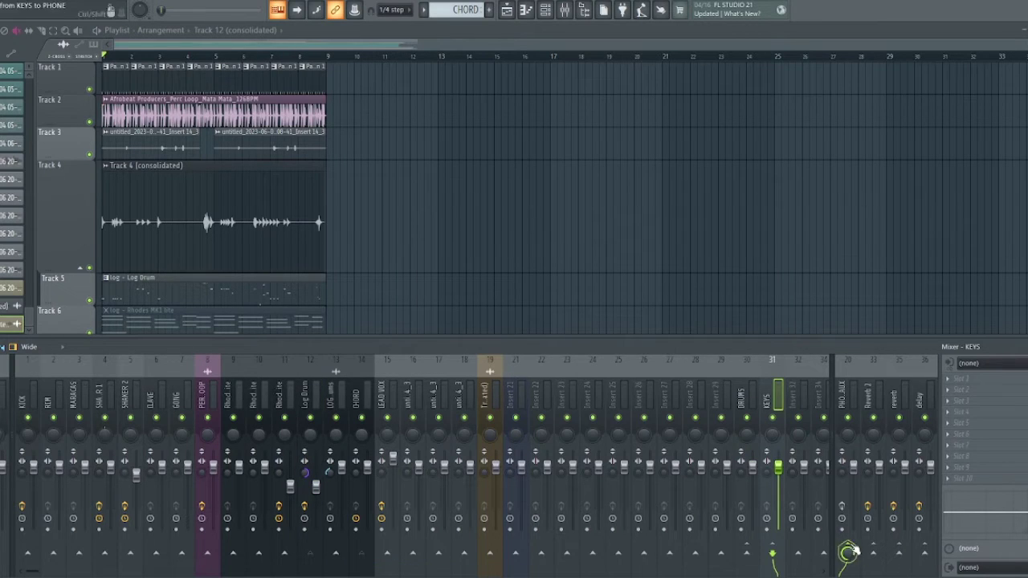
{"action": "left_click", "coordinate": [845, 396]}
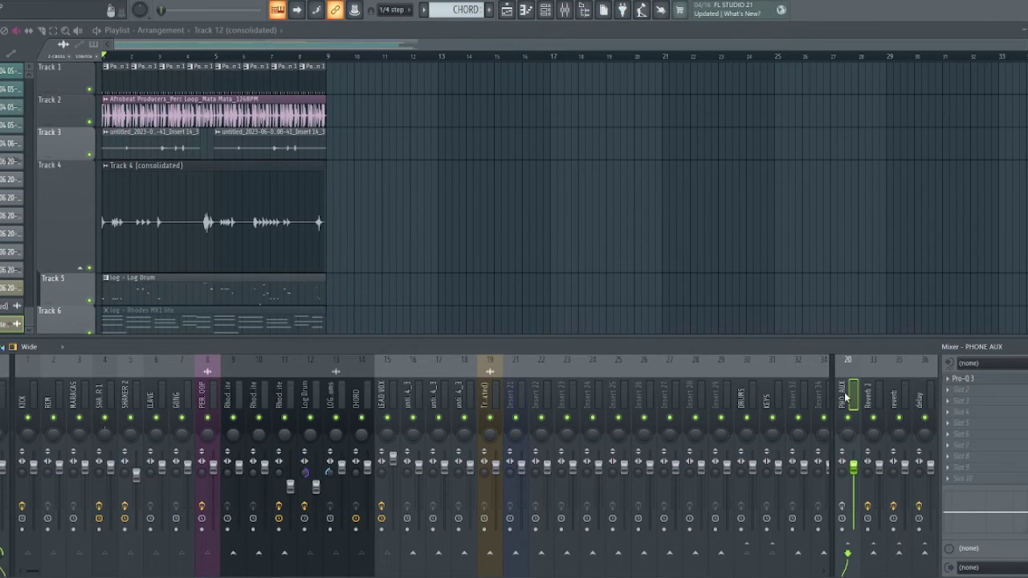
- Read the PHONE AUX Pro-Q 3 low-cut and high-cut (9720.2 Hz, 36 dB/oct) nodes, then close it
{"action": "left_click", "coordinate": [990, 383]}
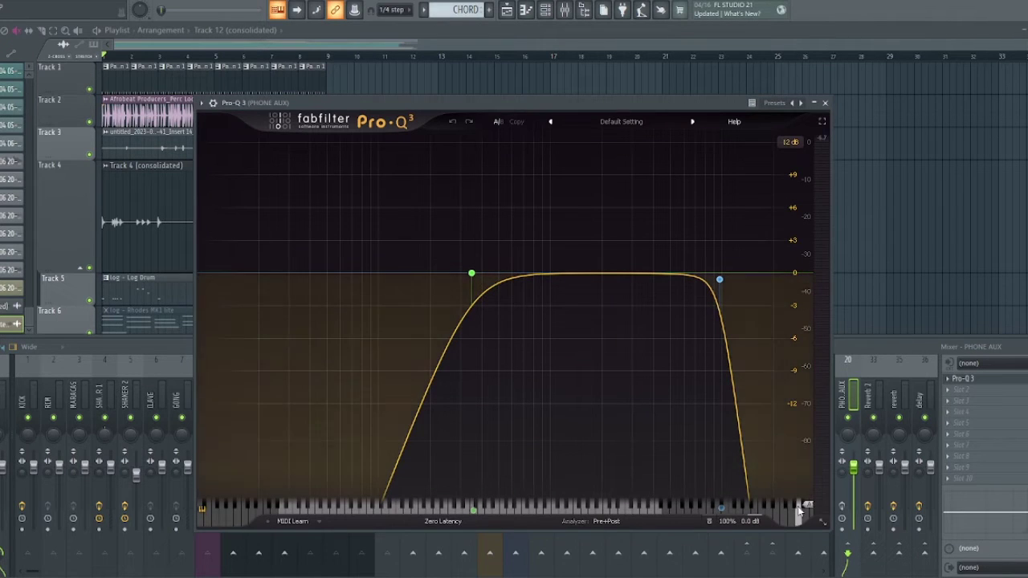
{"action": "mouse_move", "coordinate": [471, 275]}
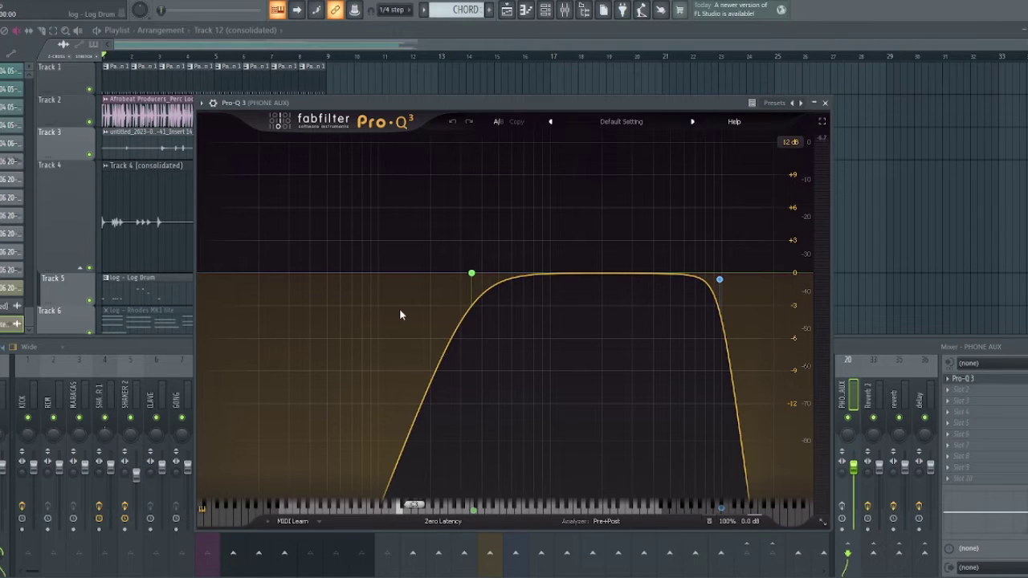
{"action": "mouse_move", "coordinate": [720, 280]}
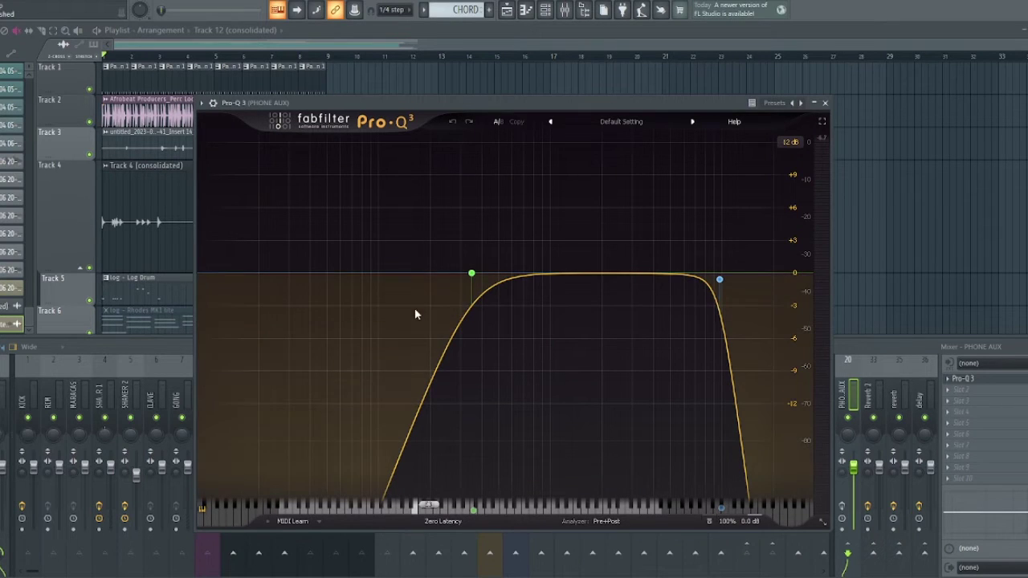
{"action": "key", "text": "Escape"}
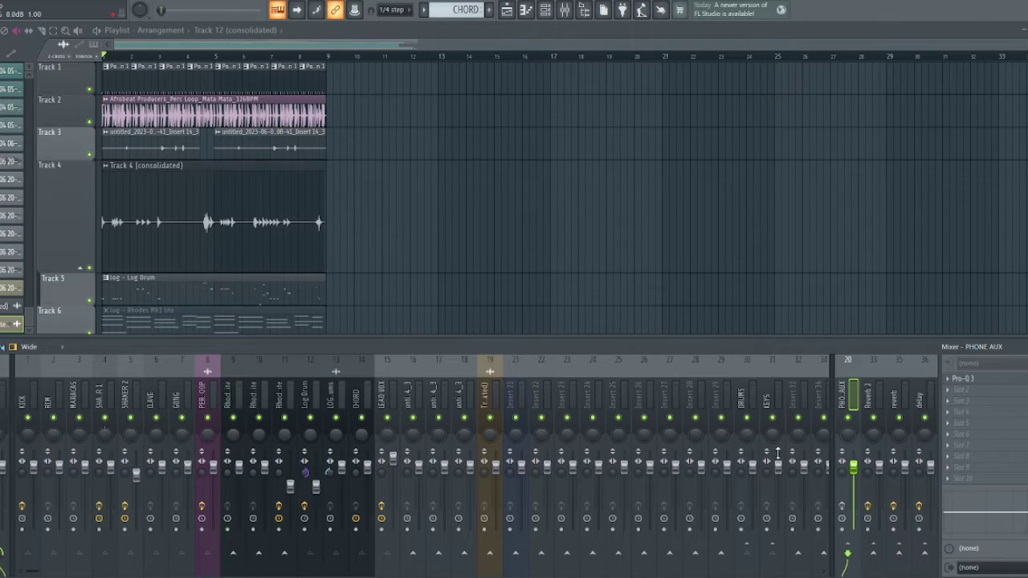
- Audition the beat and nudge the master volume slightly up before stopping playback
{"action": "key", "text": "space"}
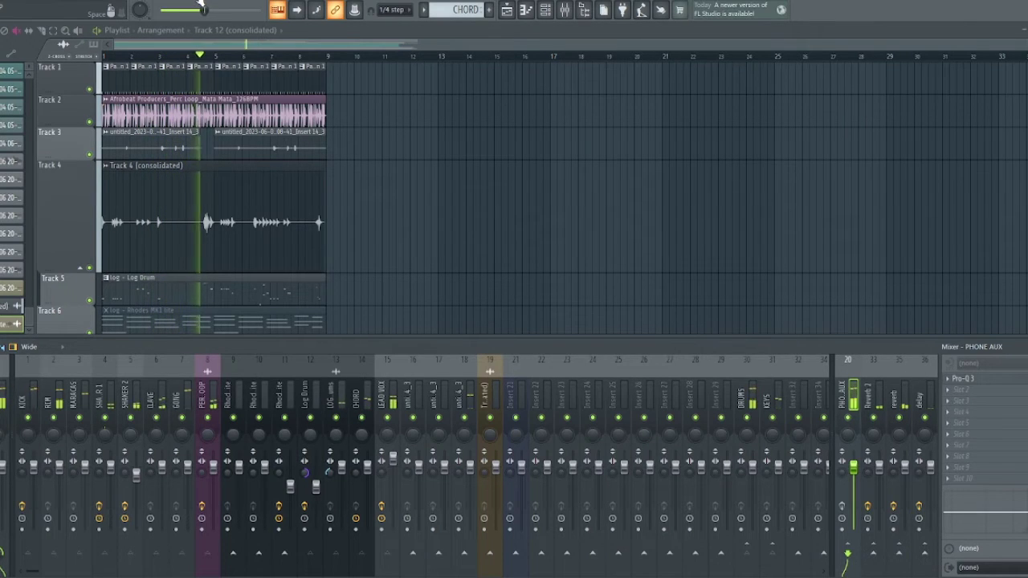
{"action": "key", "text": "space"}
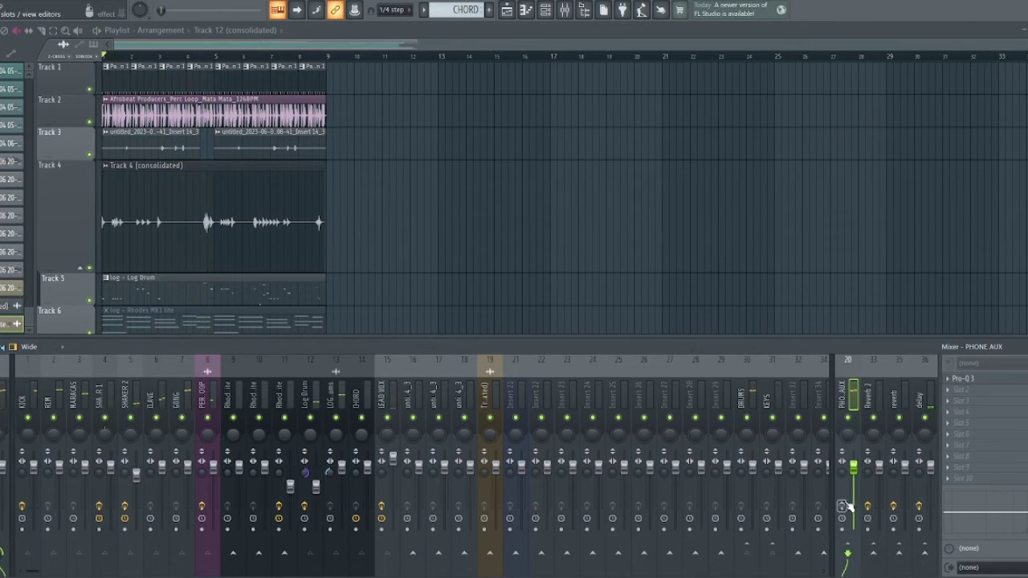
{"action": "key", "text": "space"}
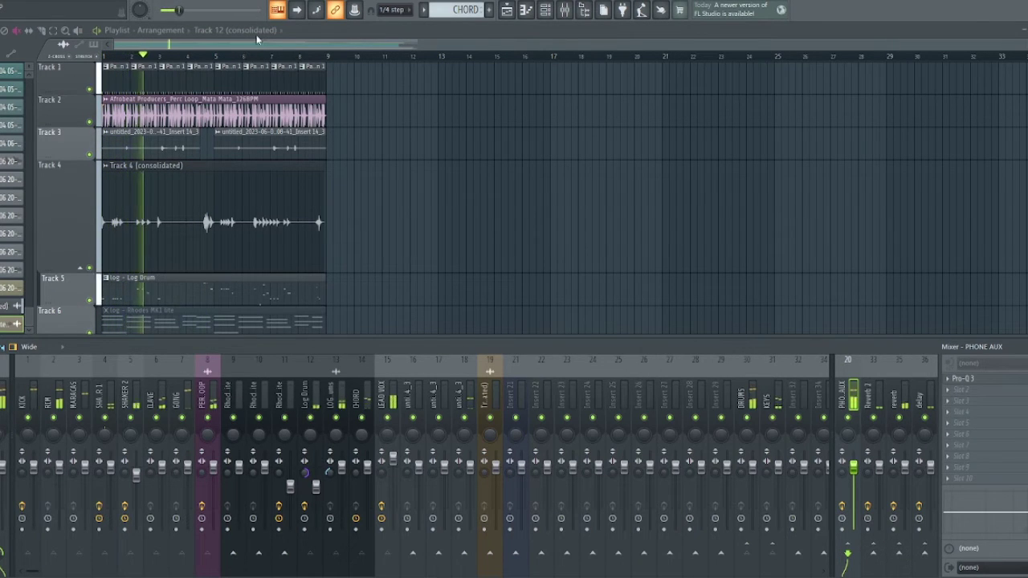
{"action": "left_click_drag", "start_coordinate": [183, 8], "coordinate": [205, 8]}
{"action": "key", "text": "space"}
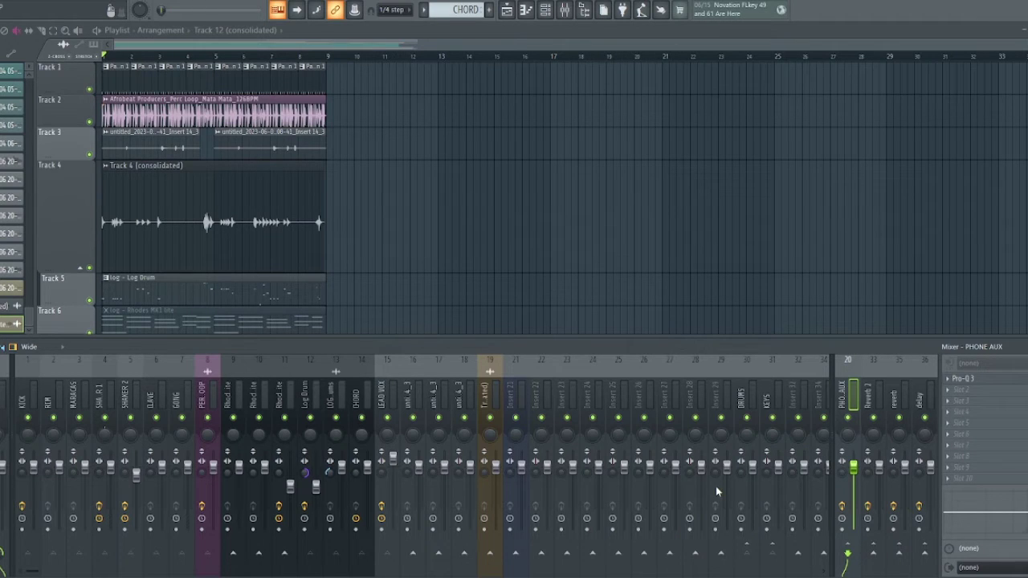
{"action": "left_click", "coordinate": [310, 401]}
{"action": "left_click", "coordinate": [1009, 385]}
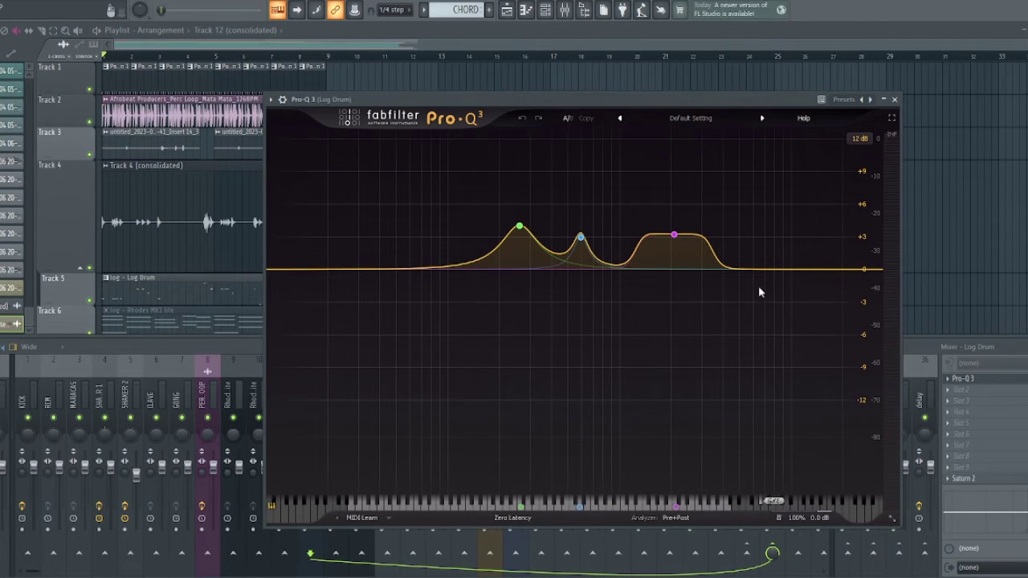
{"action": "left_click", "coordinate": [894, 99]}
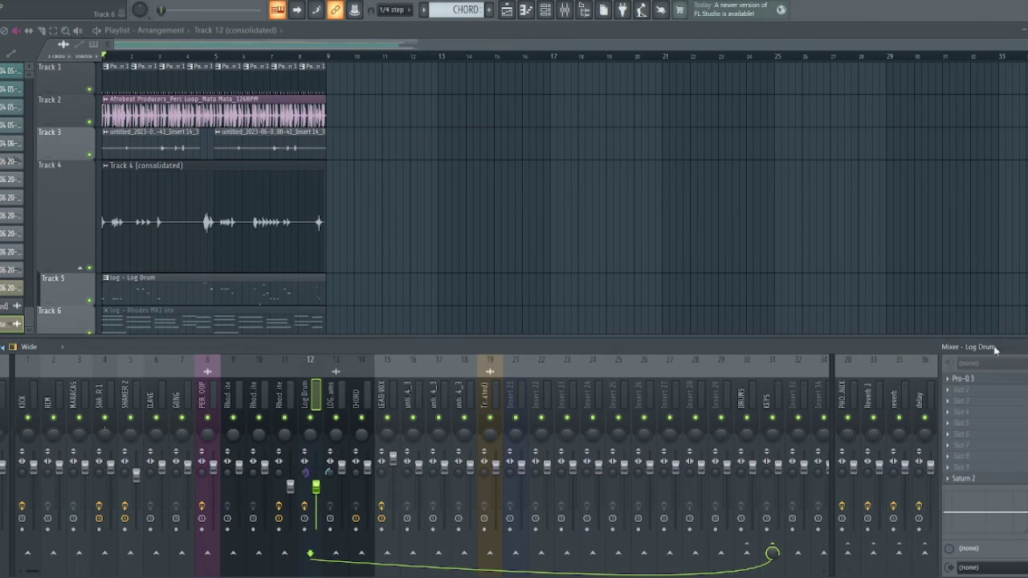
- Solo the Log Drum track and audition it, restarting playback once
{"action": "right_click", "coordinate": [311, 419]}
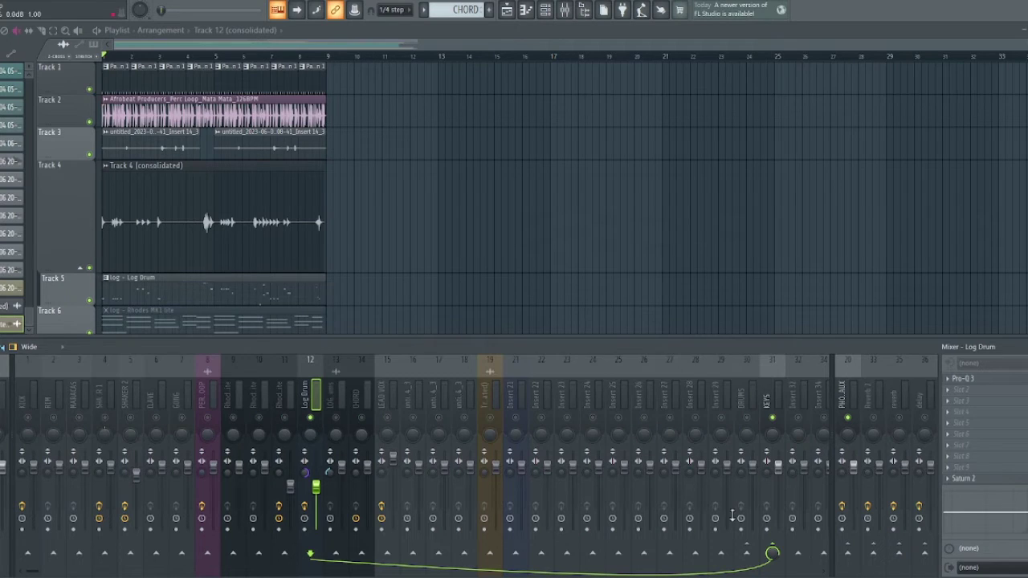
{"action": "key", "text": "space"}
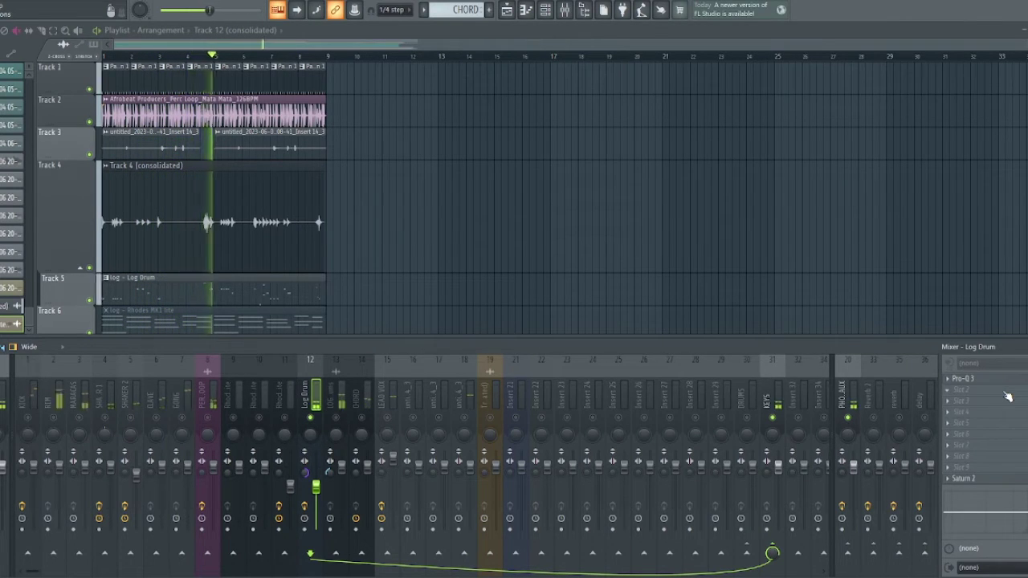
{"action": "key", "text": "space"}
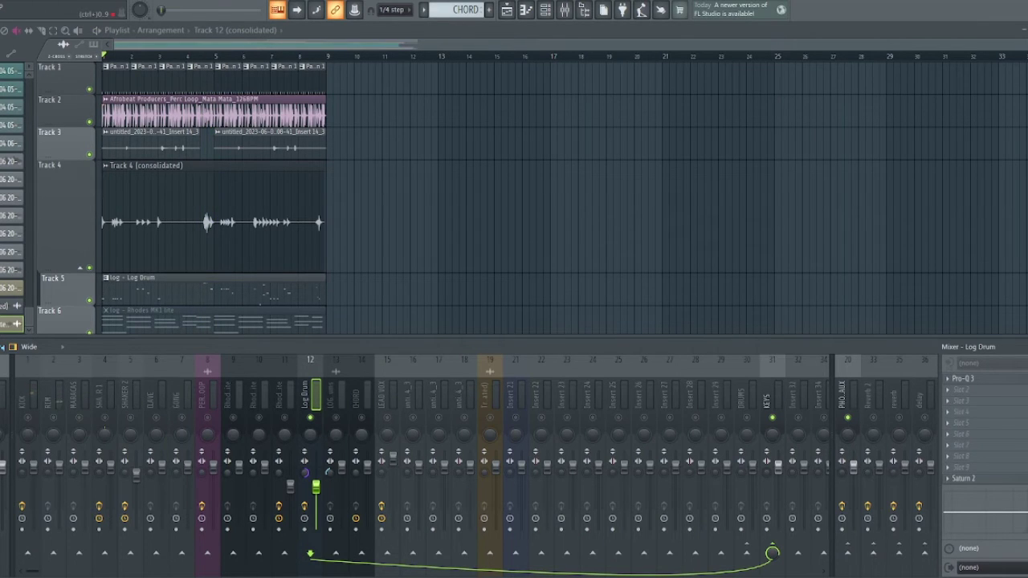
{"action": "key", "text": "space"}
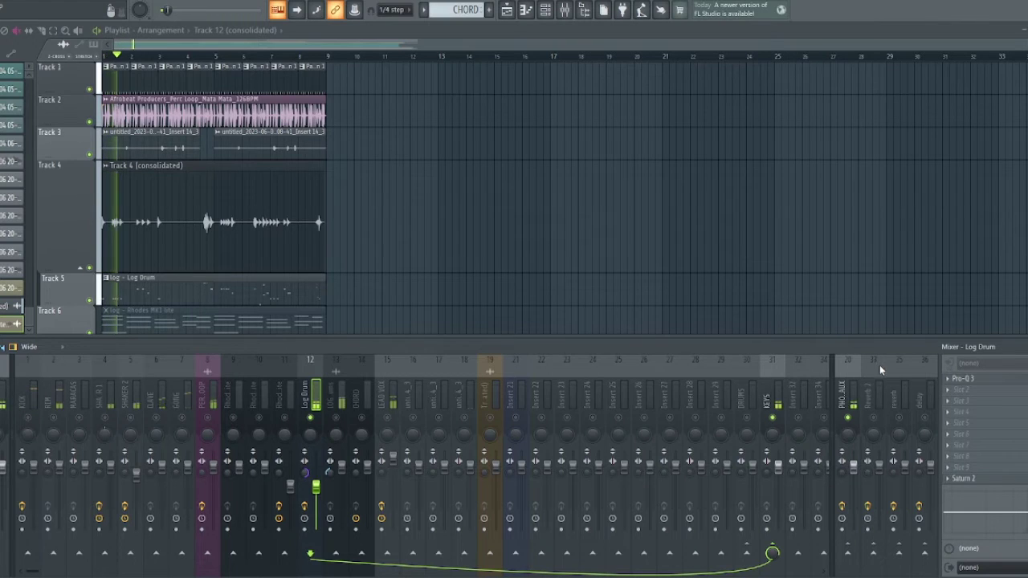
- Open the Log Drum Pro-Q 3, stop playback, then close the equaliser
{"action": "left_click", "coordinate": [980, 381]}
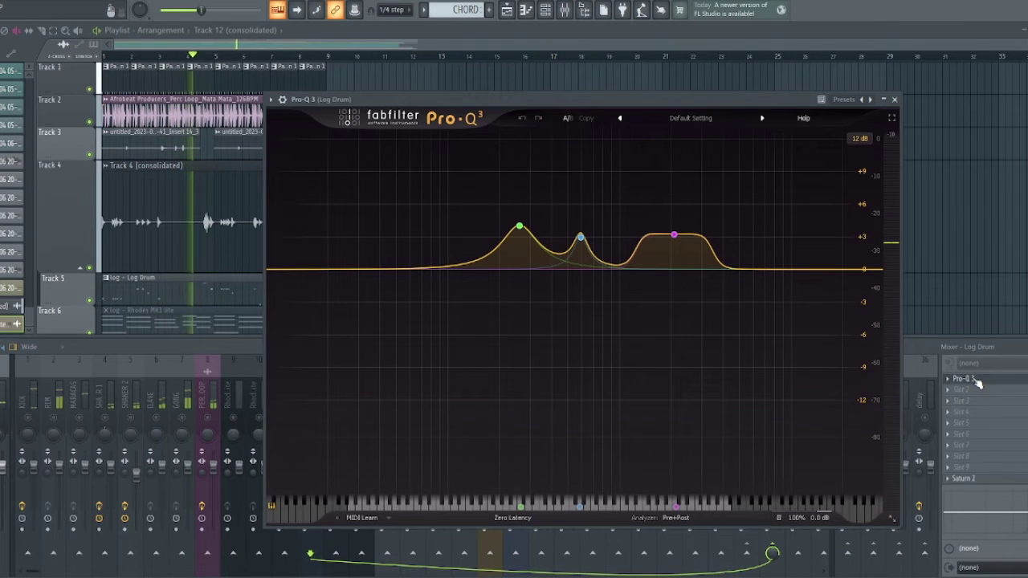
{"action": "key", "text": "space"}
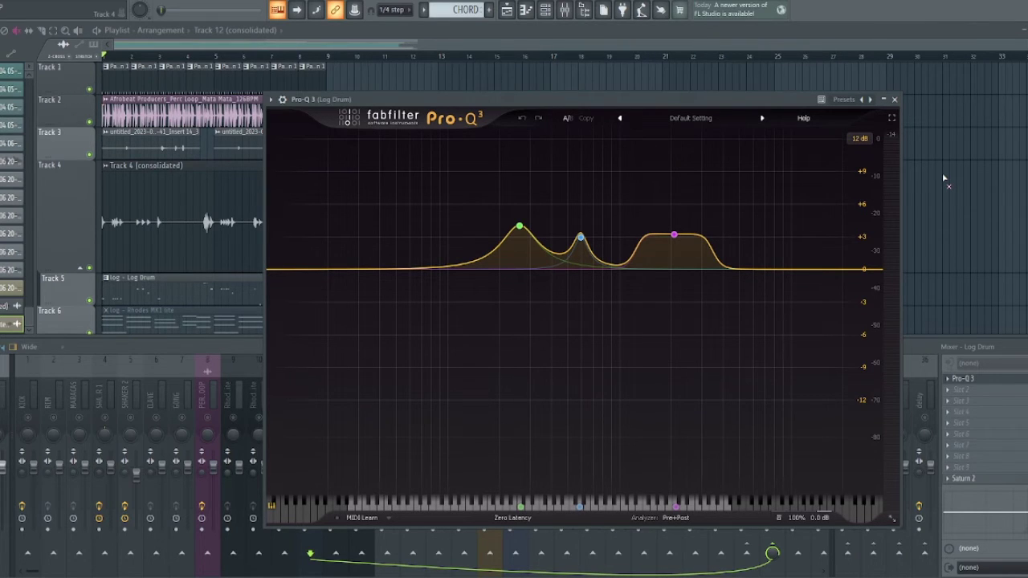
{"action": "key", "text": "Escape"}
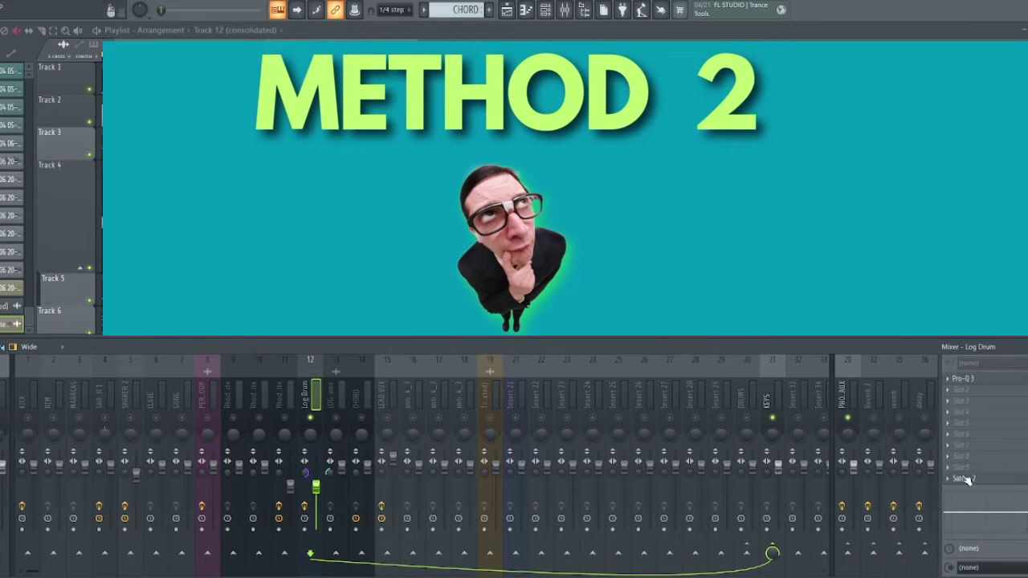
- Open the Log Drum insert's Saturn 2, showing its single-band Warm Tape saturation
{"action": "left_click", "coordinate": [974, 479]}
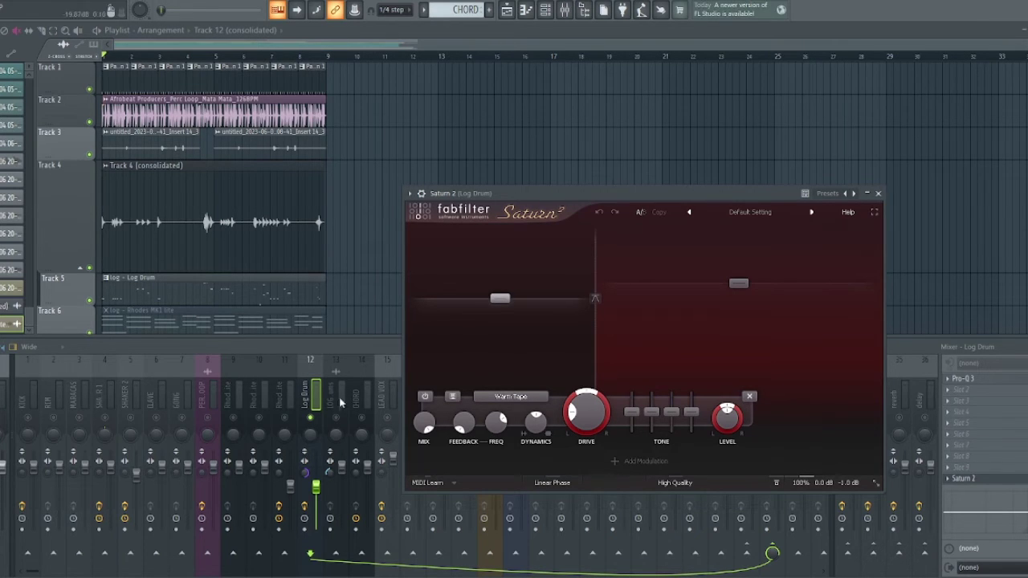
{"action": "left_click", "coordinate": [313, 389]}
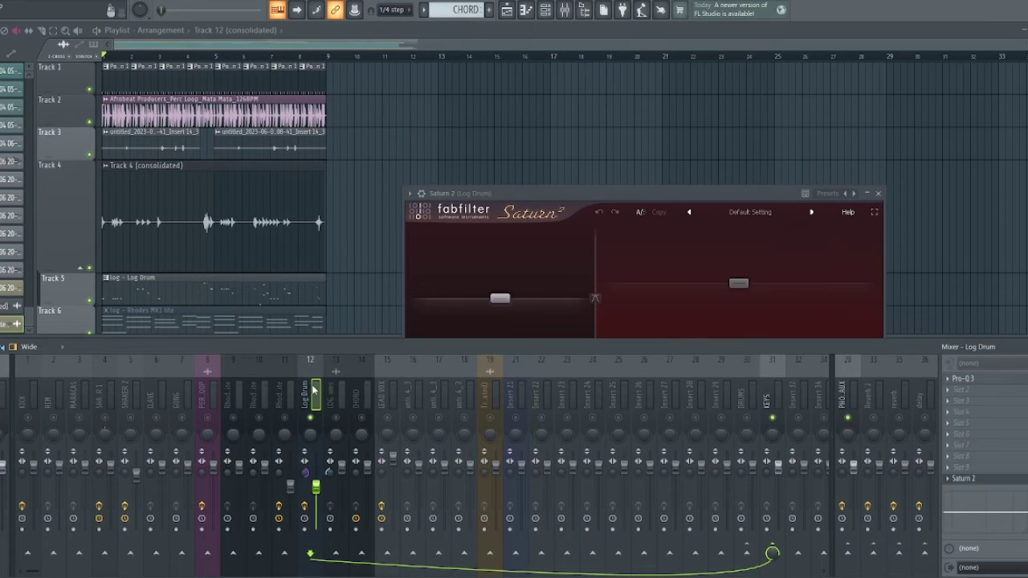
{"action": "left_click", "coordinate": [629, 248]}
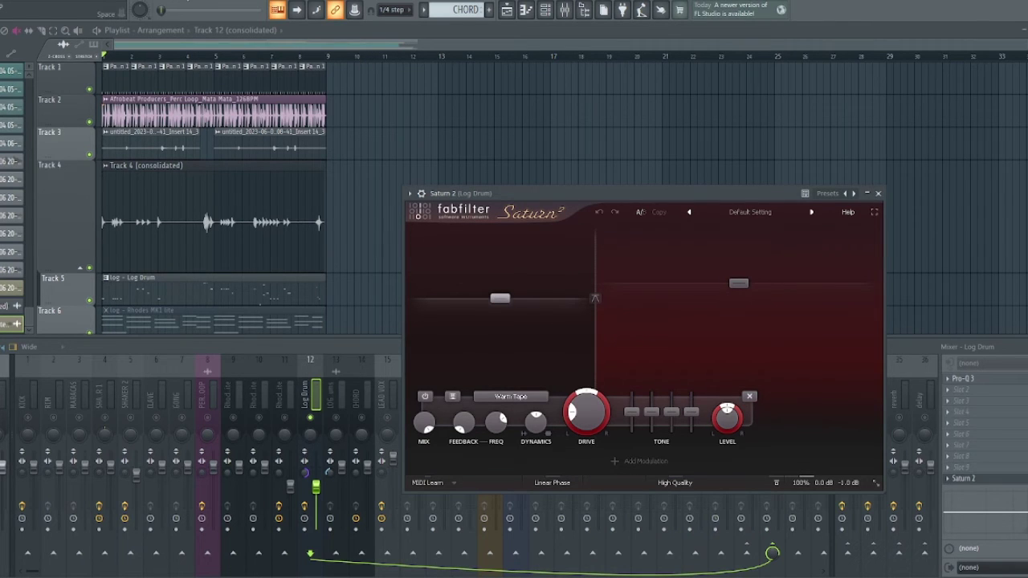
{"action": "key", "text": "space"}
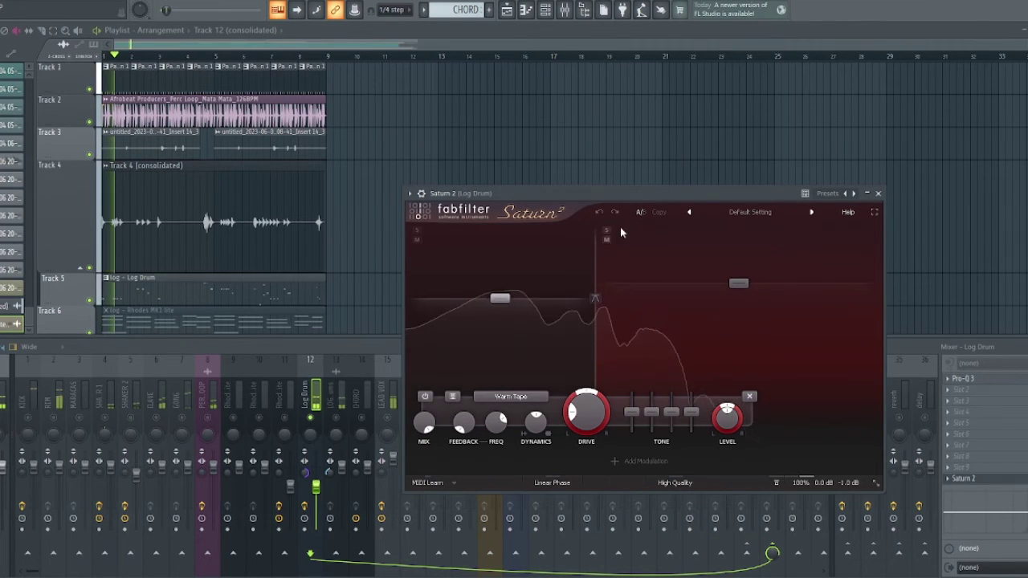
{"action": "left_click", "coordinate": [607, 232]}
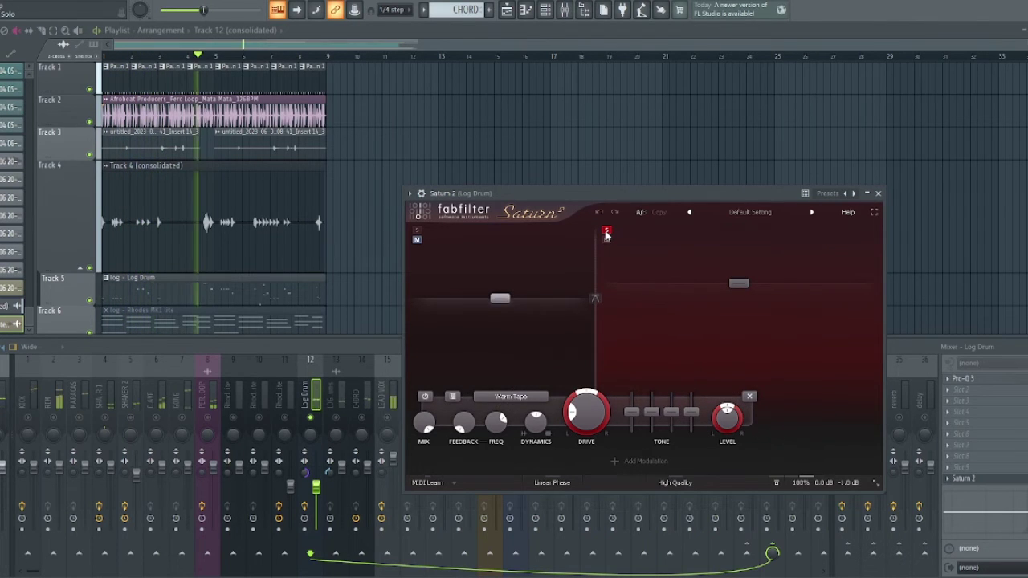
{"action": "left_click", "coordinate": [607, 232]}
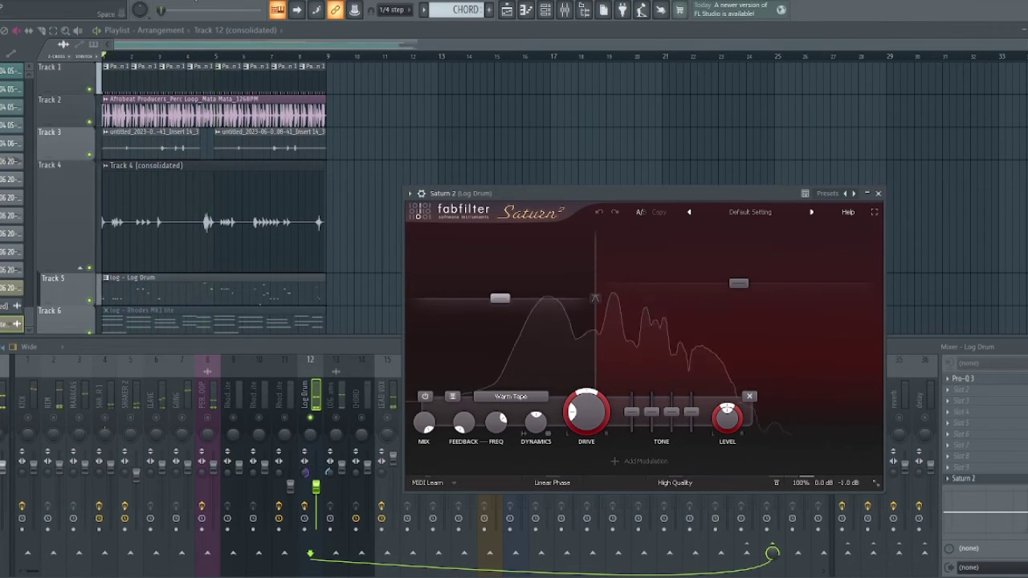
{"action": "key", "text": "space"}
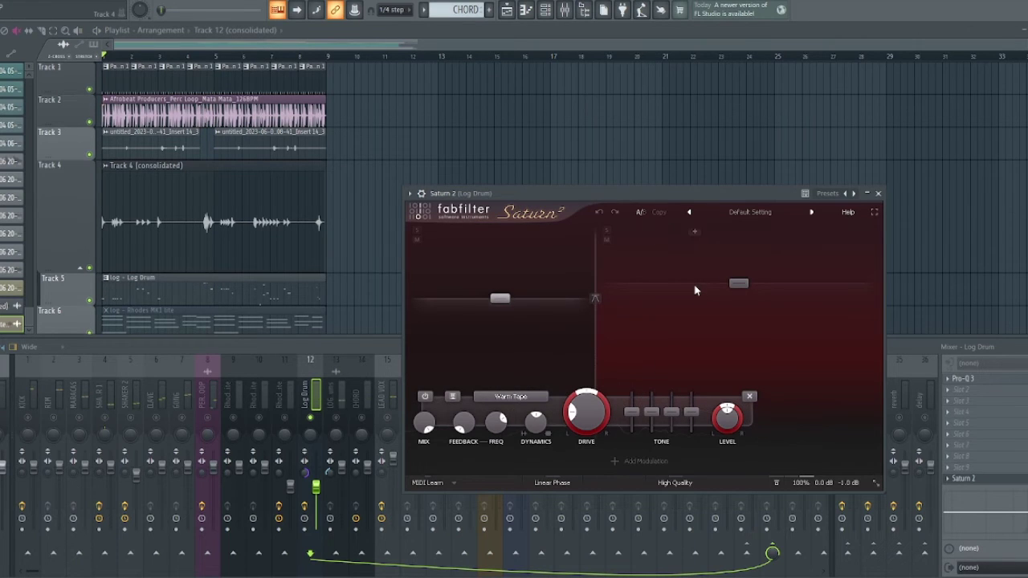
{"action": "mouse_move", "coordinate": [695, 467]}
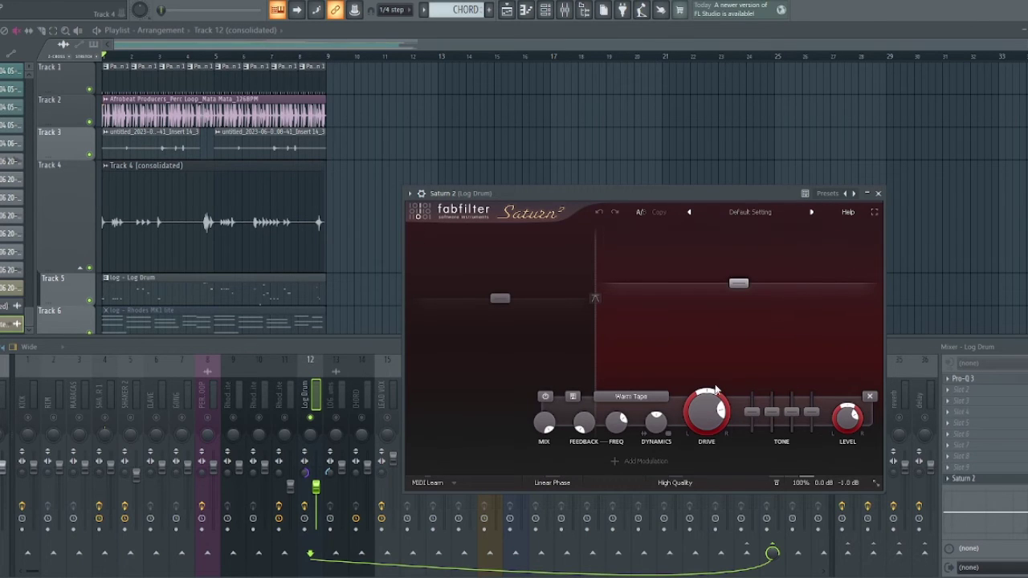
{"action": "mouse_move", "coordinate": [729, 285]}
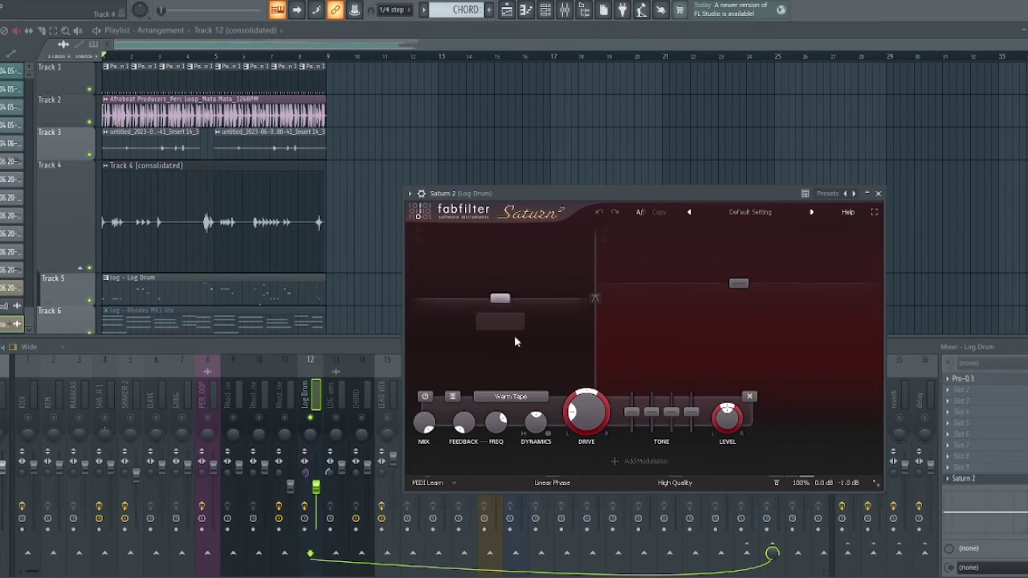
{"action": "scroll", "coordinate": [464, 351], "scroll_direction": "down", "scroll_amount": 2}
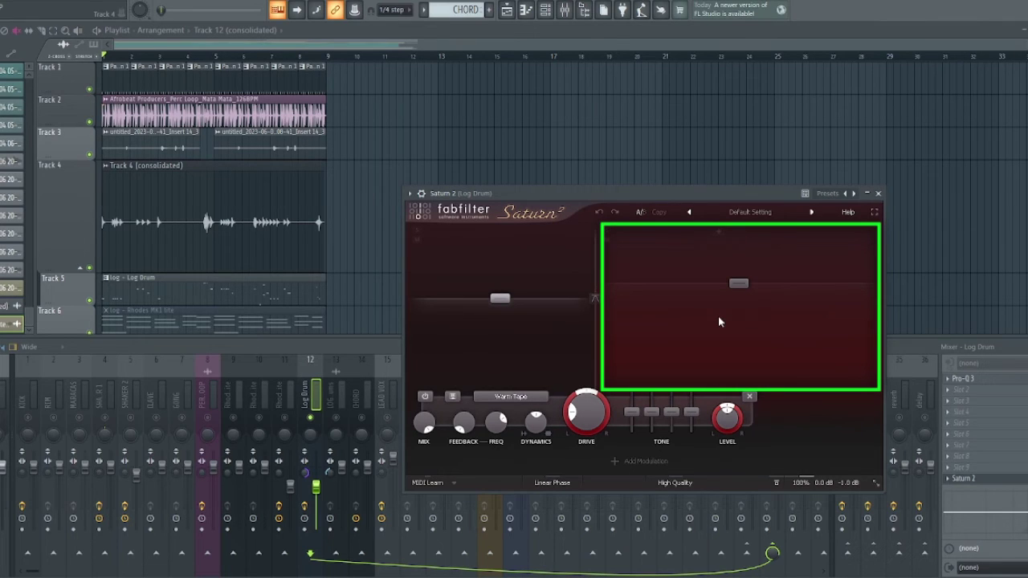
- Close Saturn 2 and play the song from the start twice, stopping each time
{"action": "left_click", "coordinate": [877, 193]}
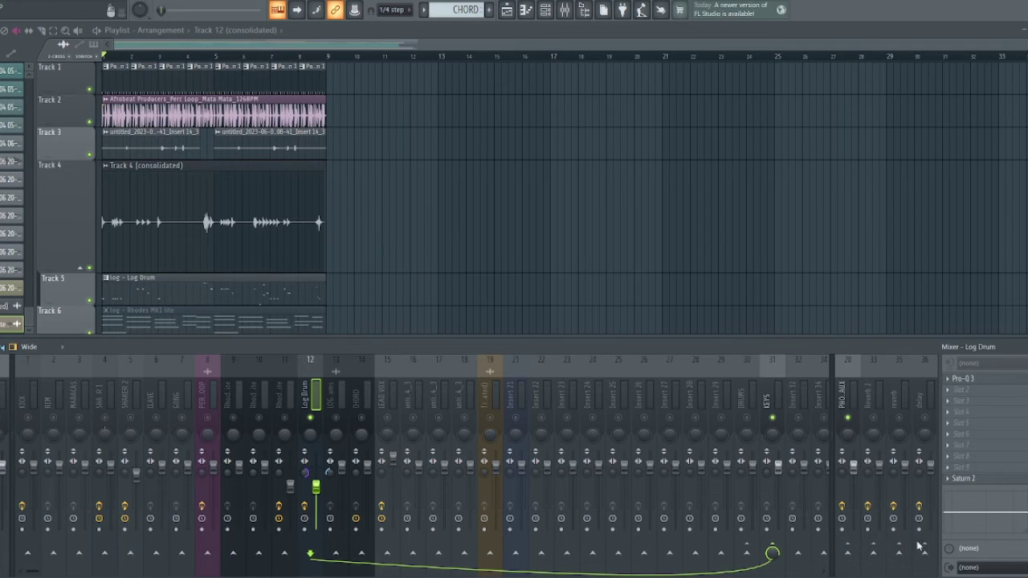
{"action": "key", "text": "space"}
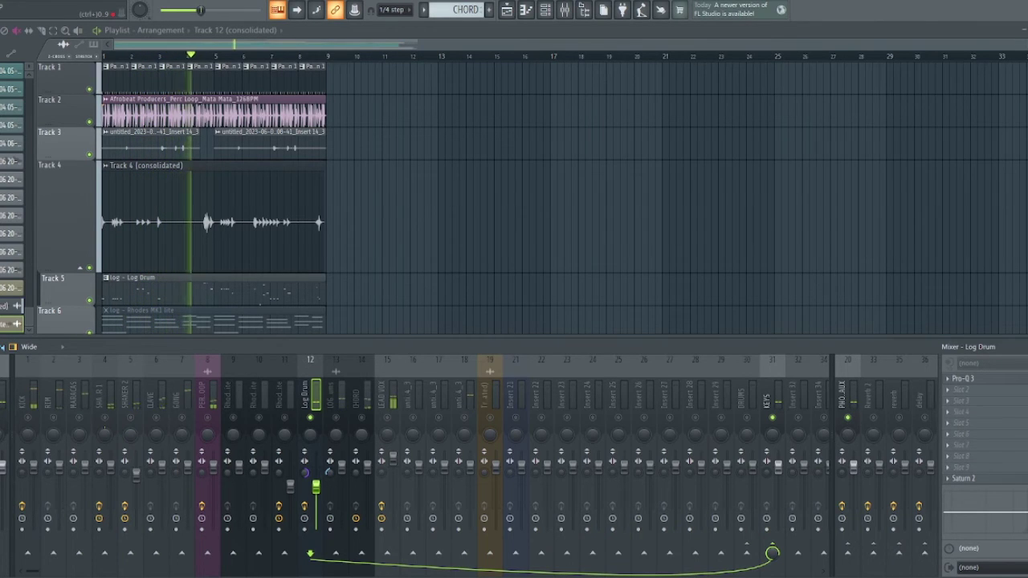
{"action": "key", "text": "space"}
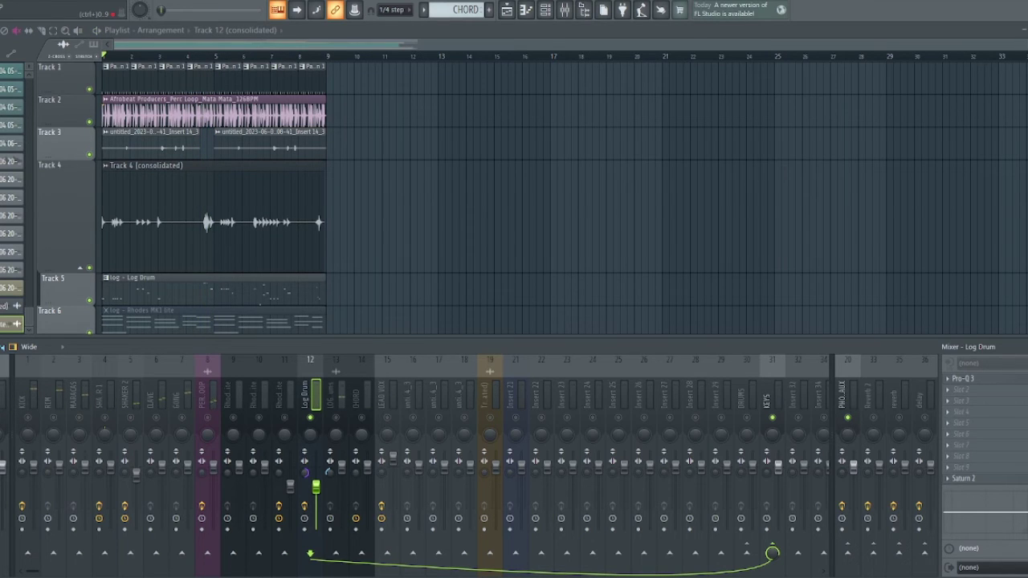
{"action": "key", "text": "space"}
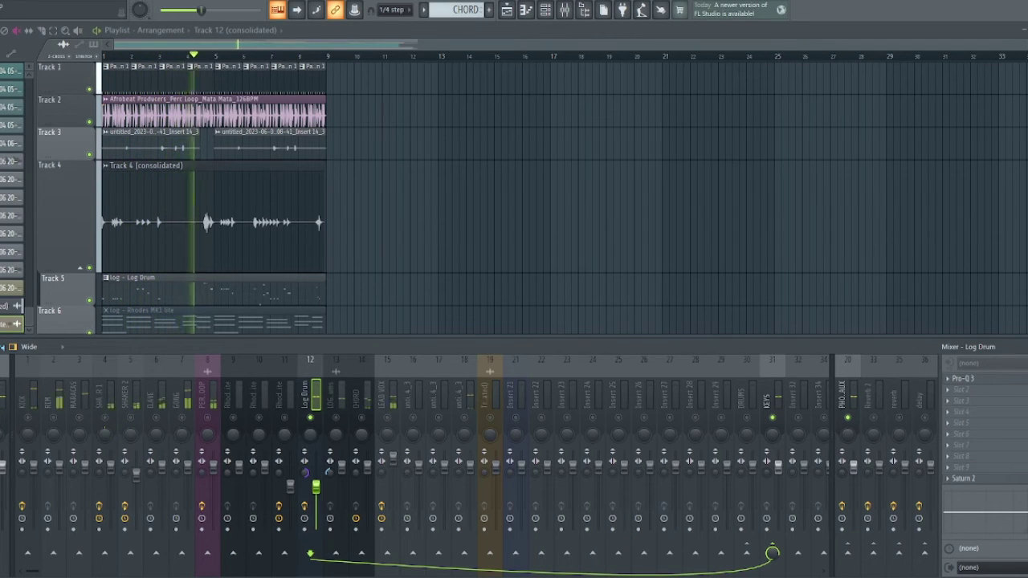
{"action": "key", "text": "space"}
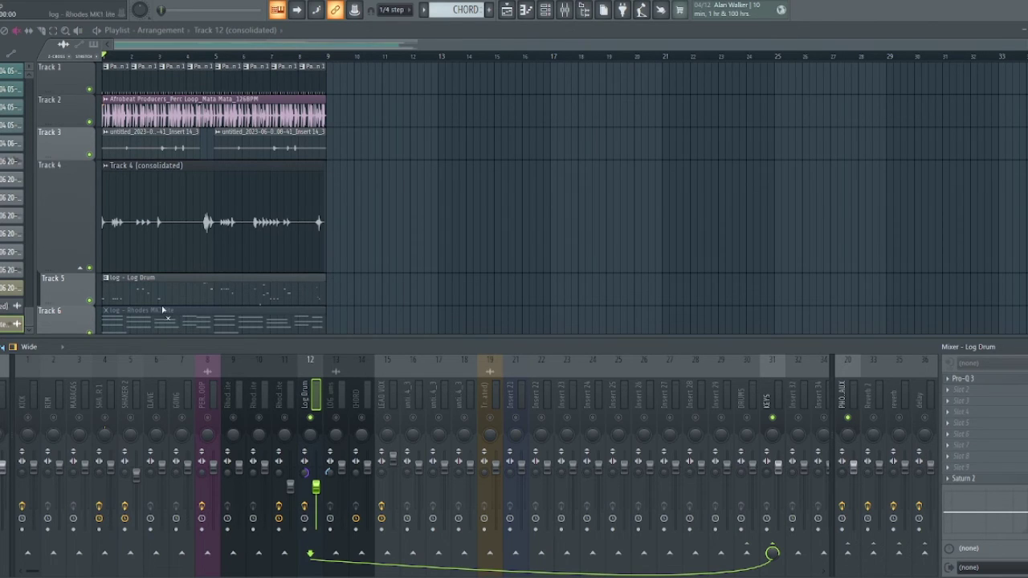
- Solo playlist Track 5 so only Tracks 4 and 5 stay audible
{"action": "right_click", "coordinate": [90, 268]}
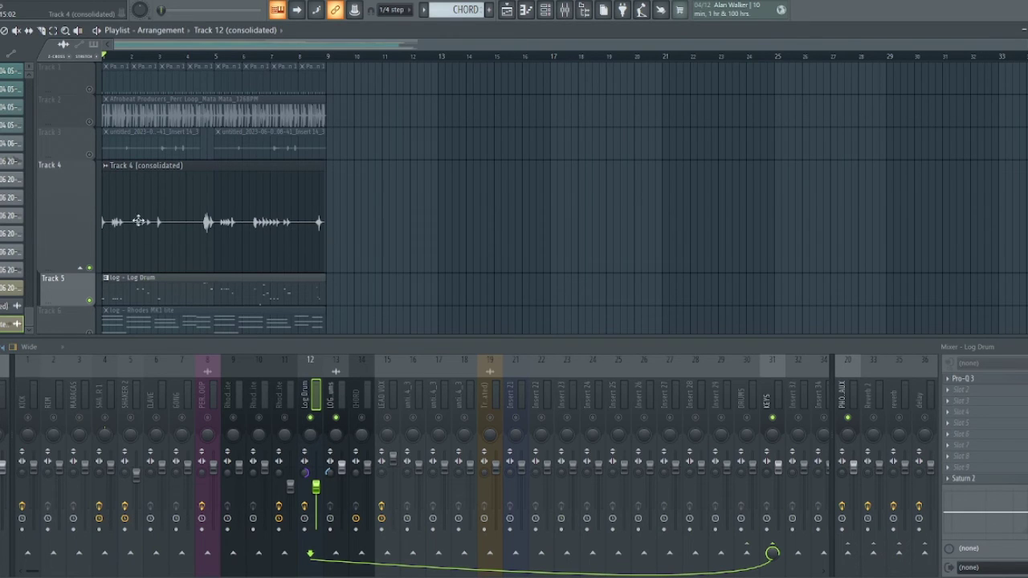
{"action": "double_click", "coordinate": [162, 170]}
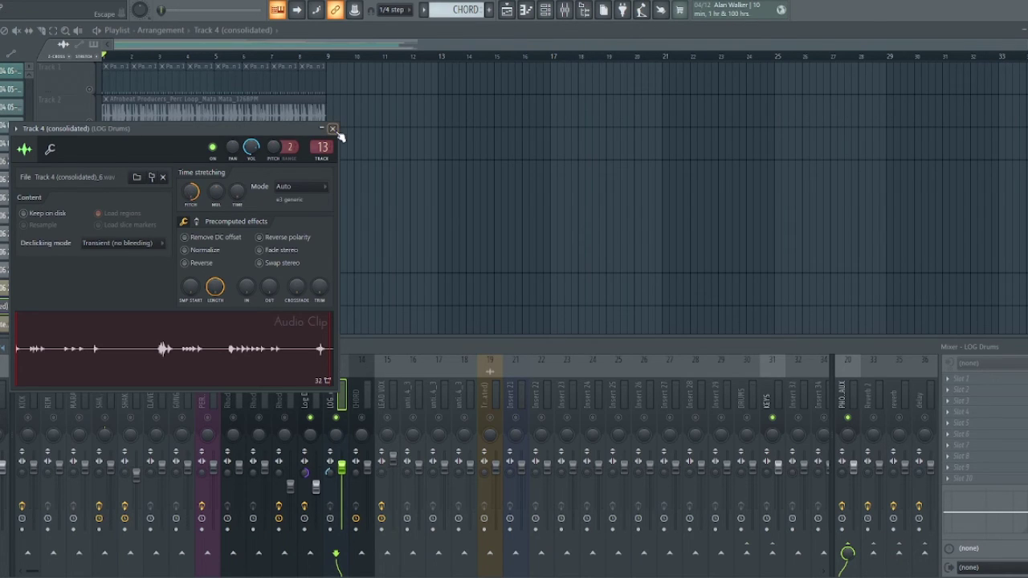
{"action": "left_click", "coordinate": [332, 128]}
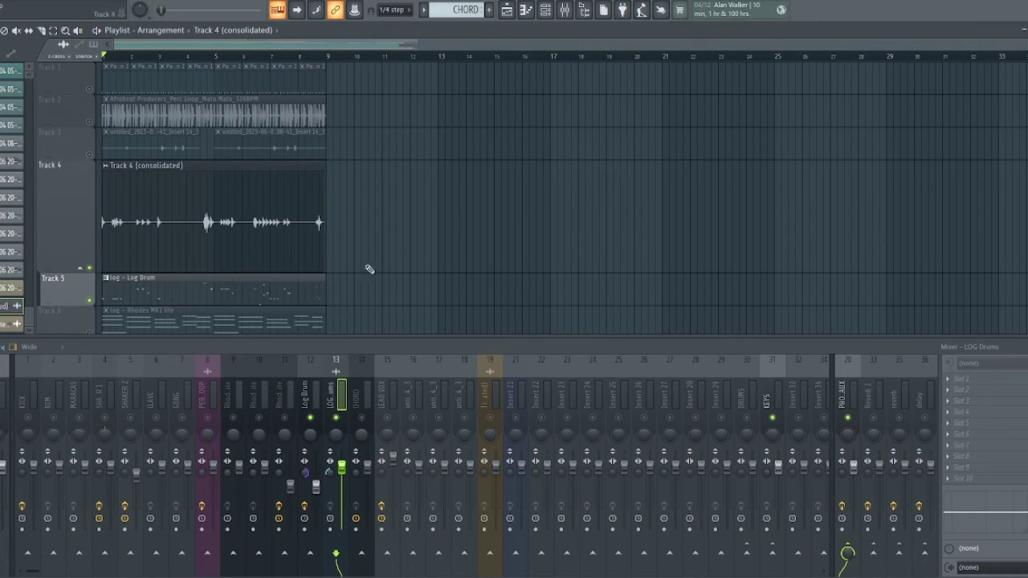
{"action": "left_click", "coordinate": [309, 394]}
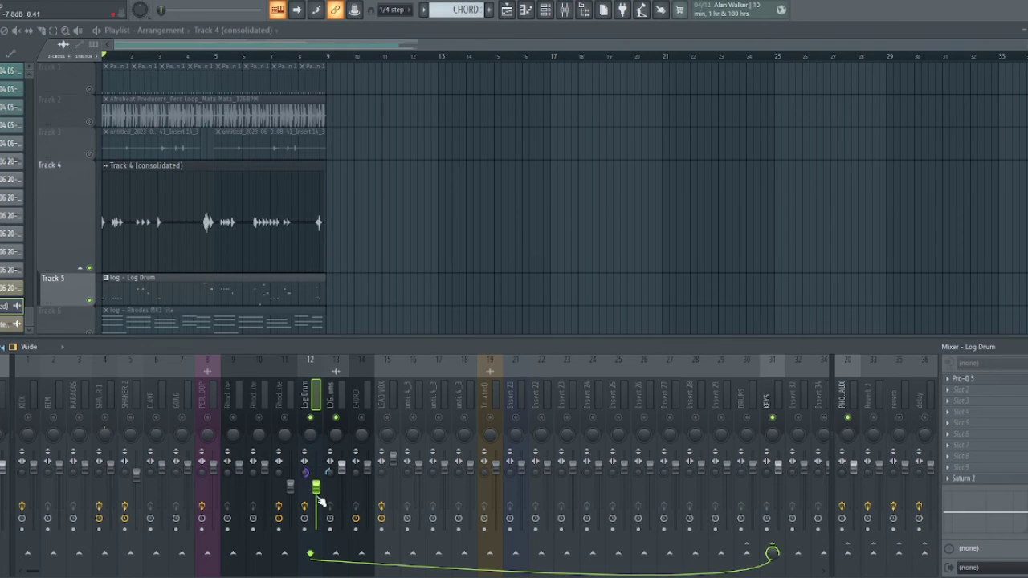
{"action": "left_click", "coordinate": [337, 398]}
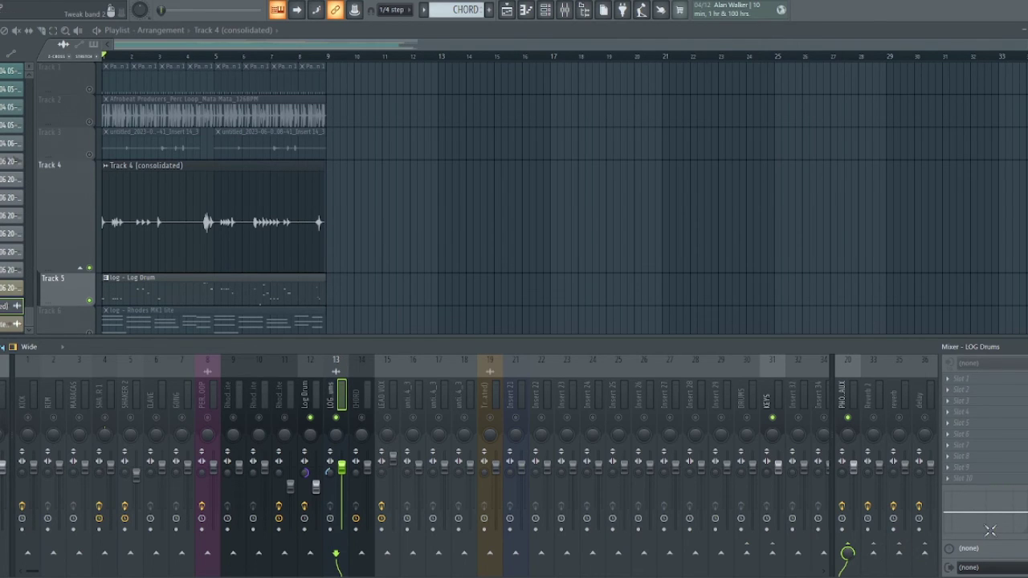
{"action": "left_click", "coordinate": [306, 404]}
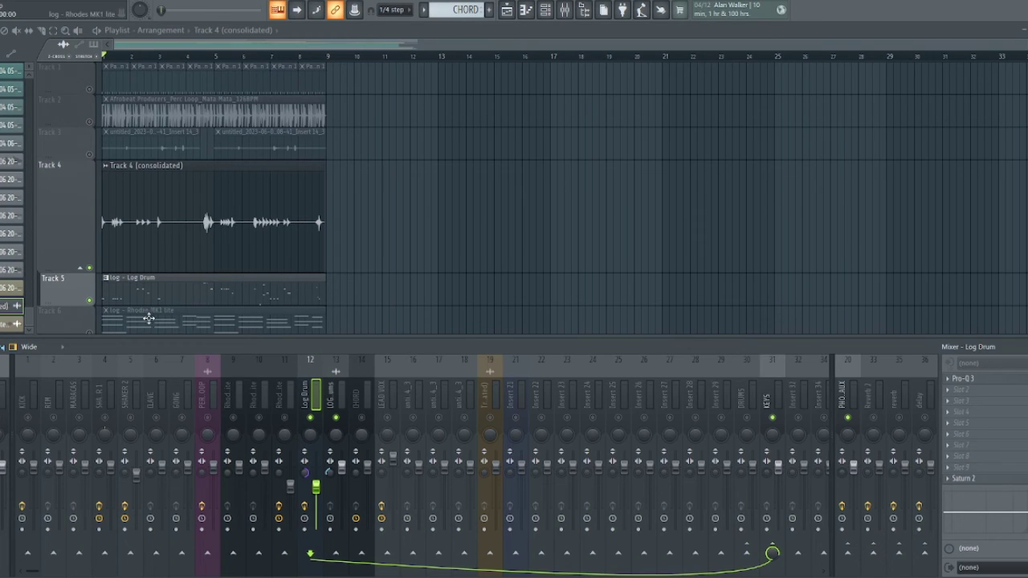
- Play the log drums and view insert 13 LOG Drums: empty slots, output to PHO AUX
{"action": "left_click", "coordinate": [310, 391]}
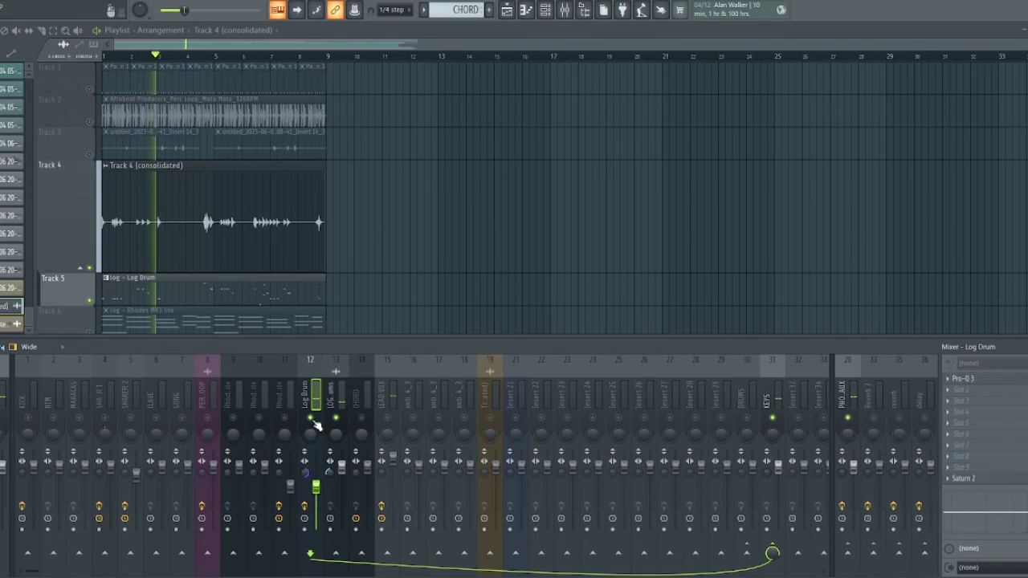
{"action": "key", "text": "space"}
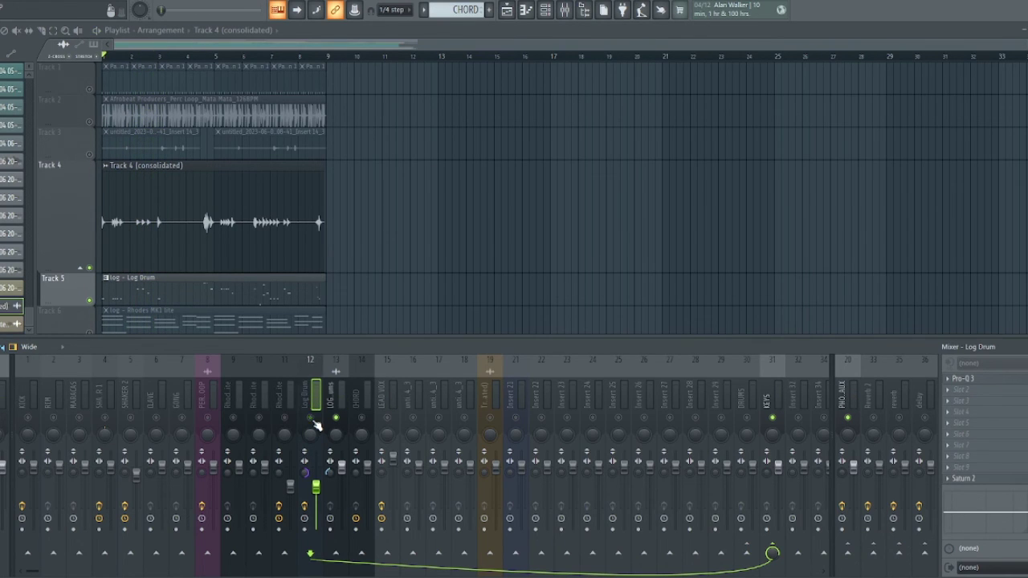
{"action": "key", "text": "space"}
{"action": "left_click", "coordinate": [329, 399]}
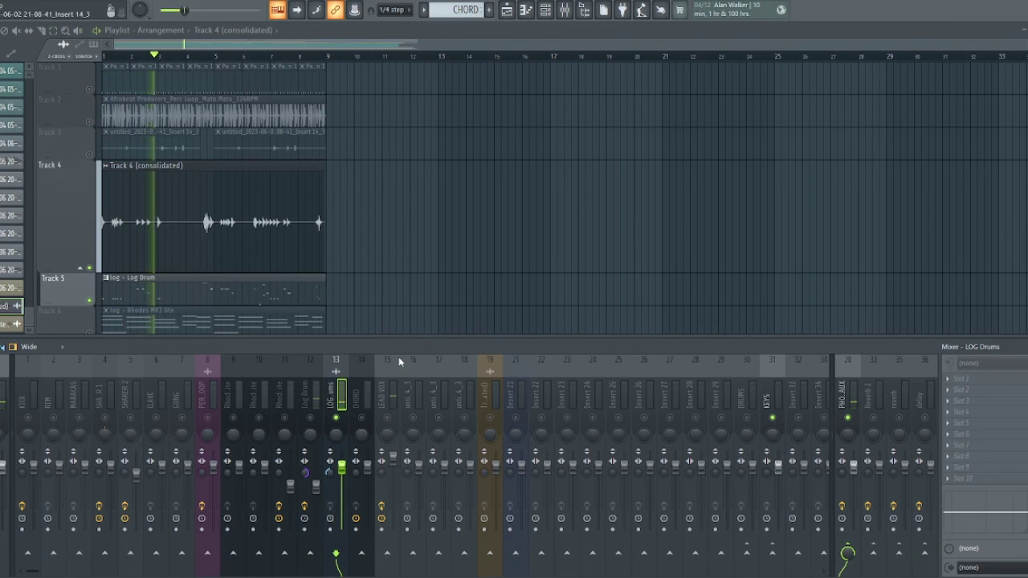
{"action": "key", "text": "space"}
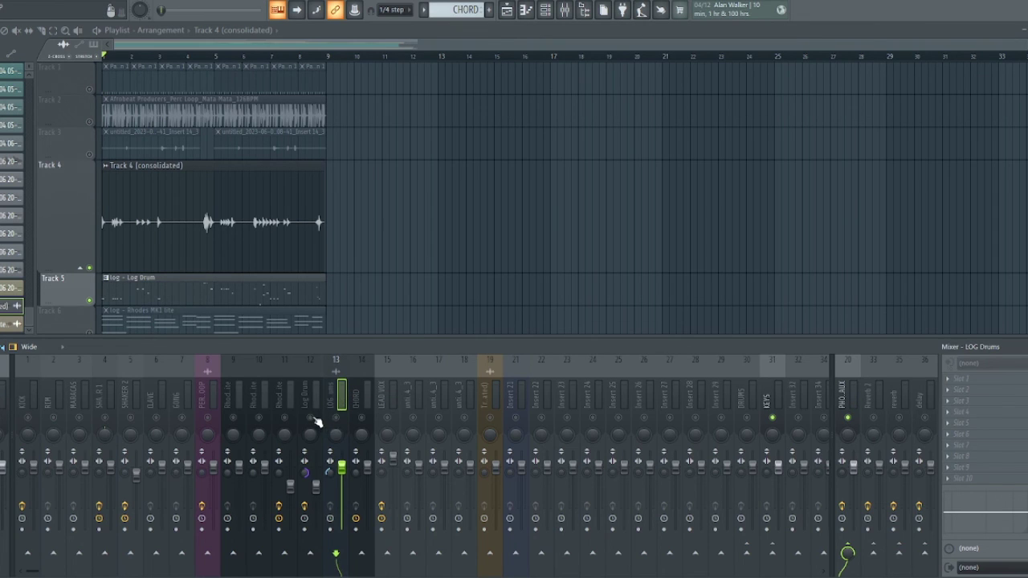
{"action": "key", "text": "space"}
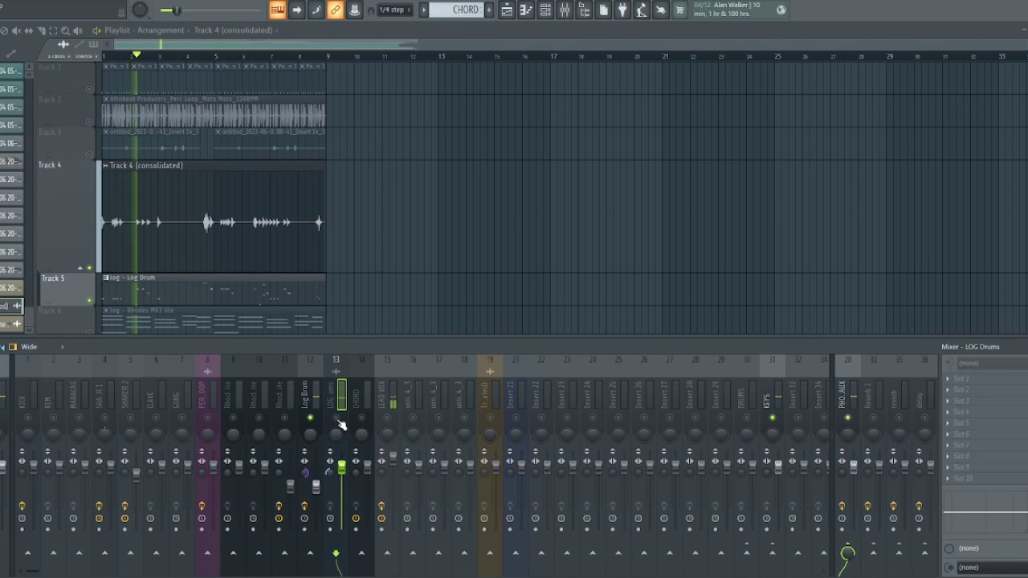
{"action": "key", "text": "space"}
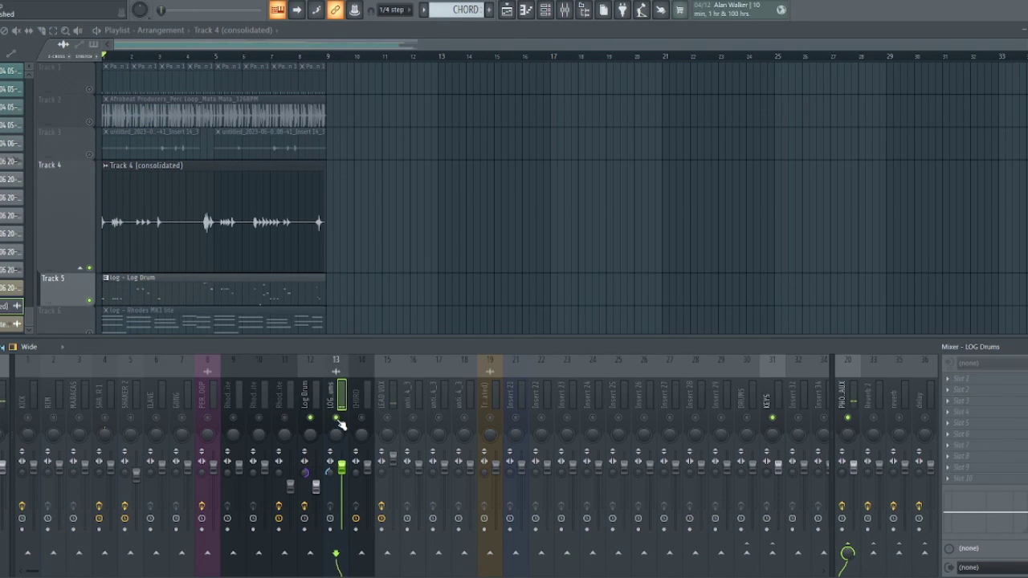